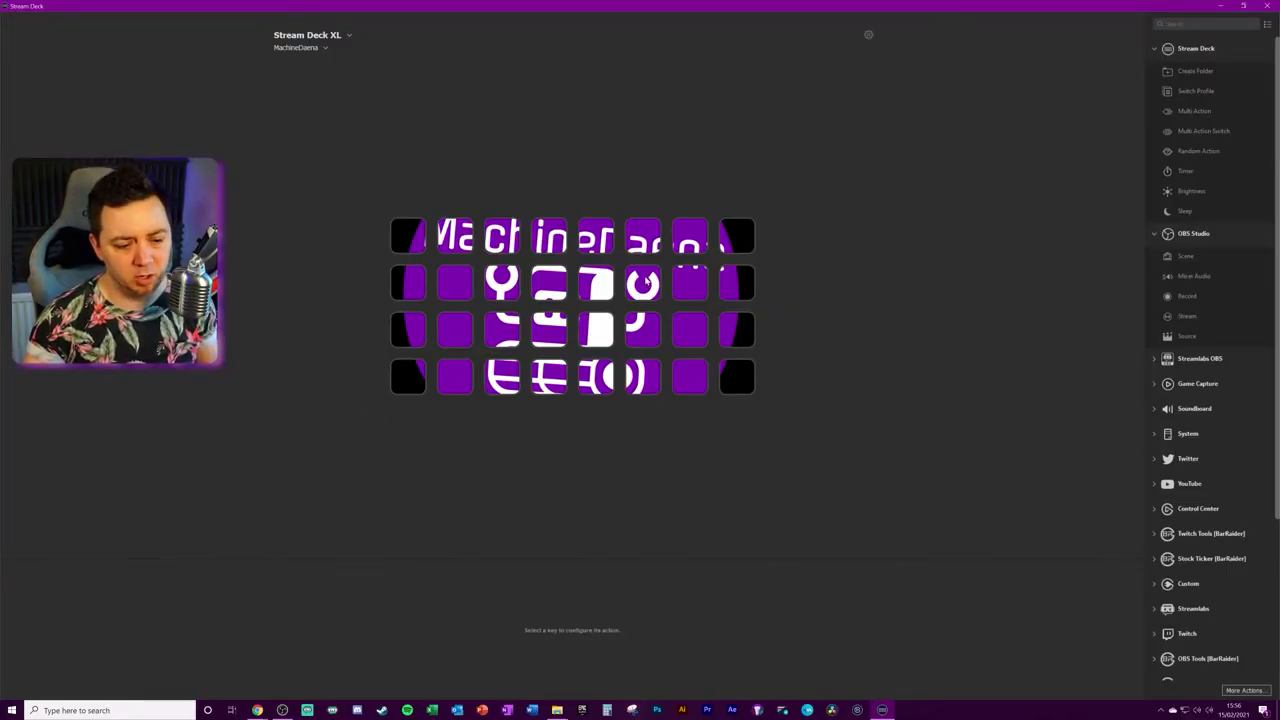
- Review the folder key and a hotkey key, then open the folder
left_click(646, 284)
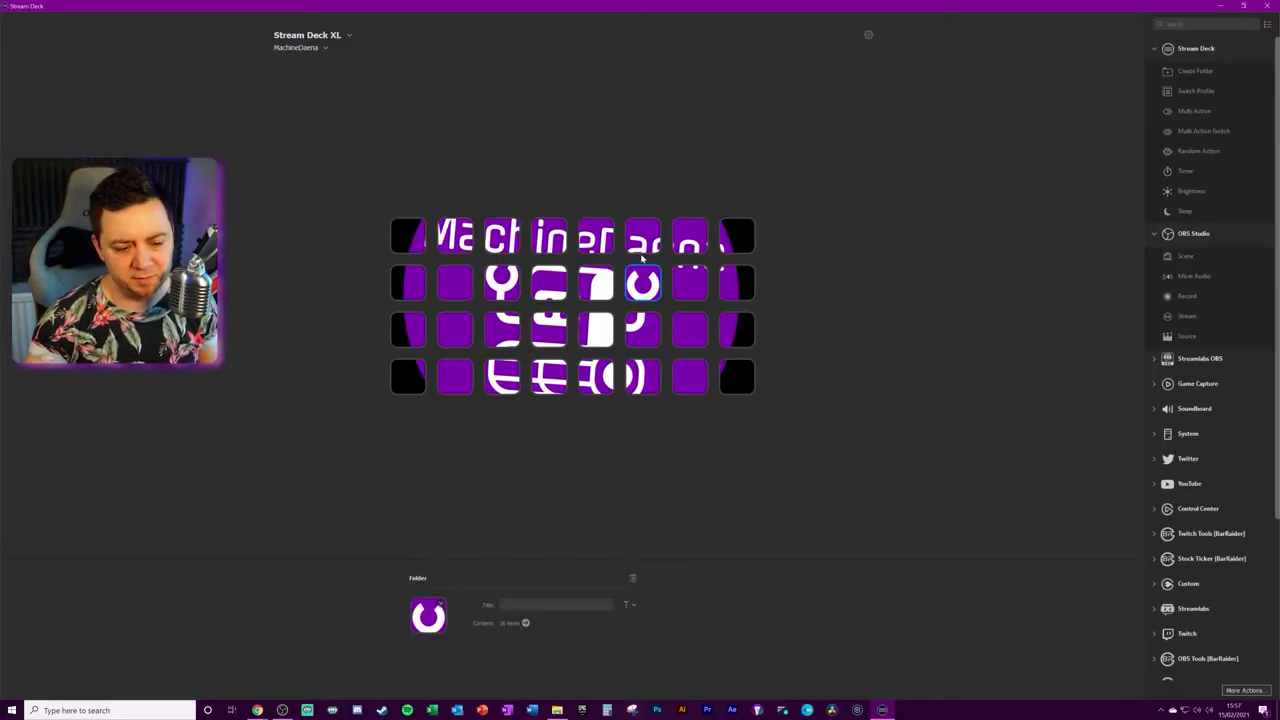
left_click(690, 238)
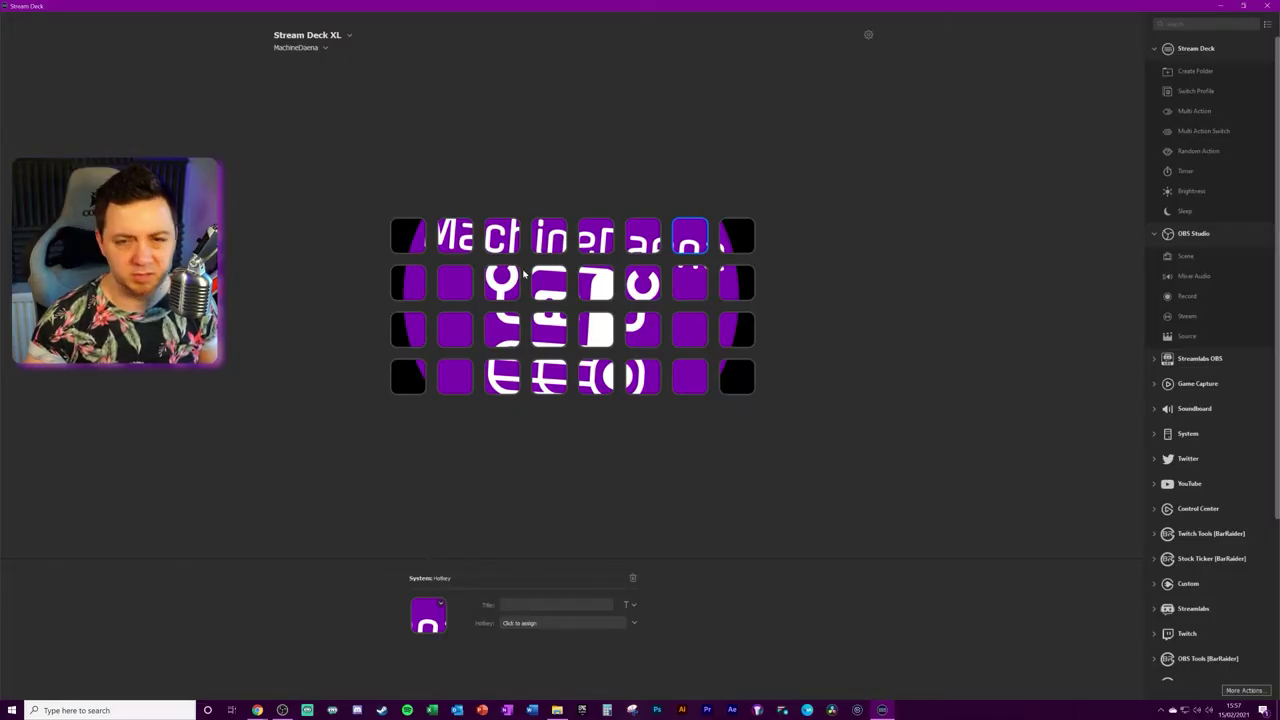
double_click(645, 285)
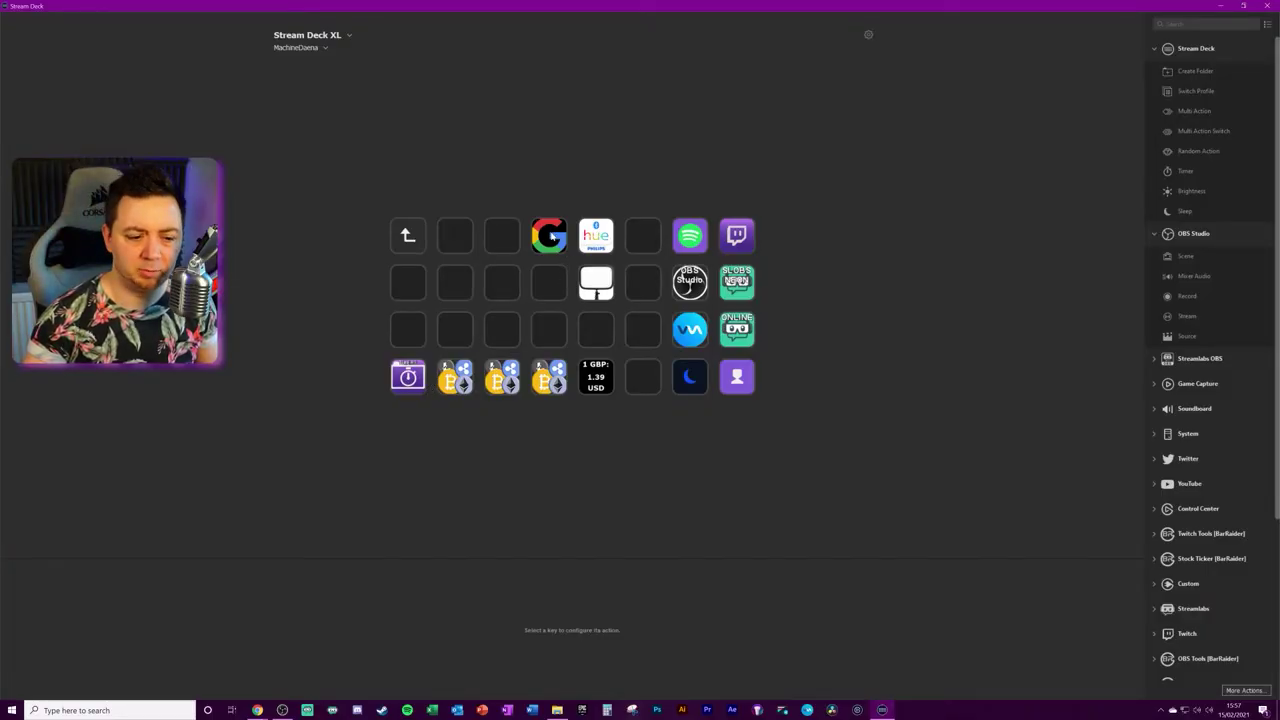
- Inspect the Google key's web address and the Hue Sync key's HueSync.exe path
left_click(551, 236)
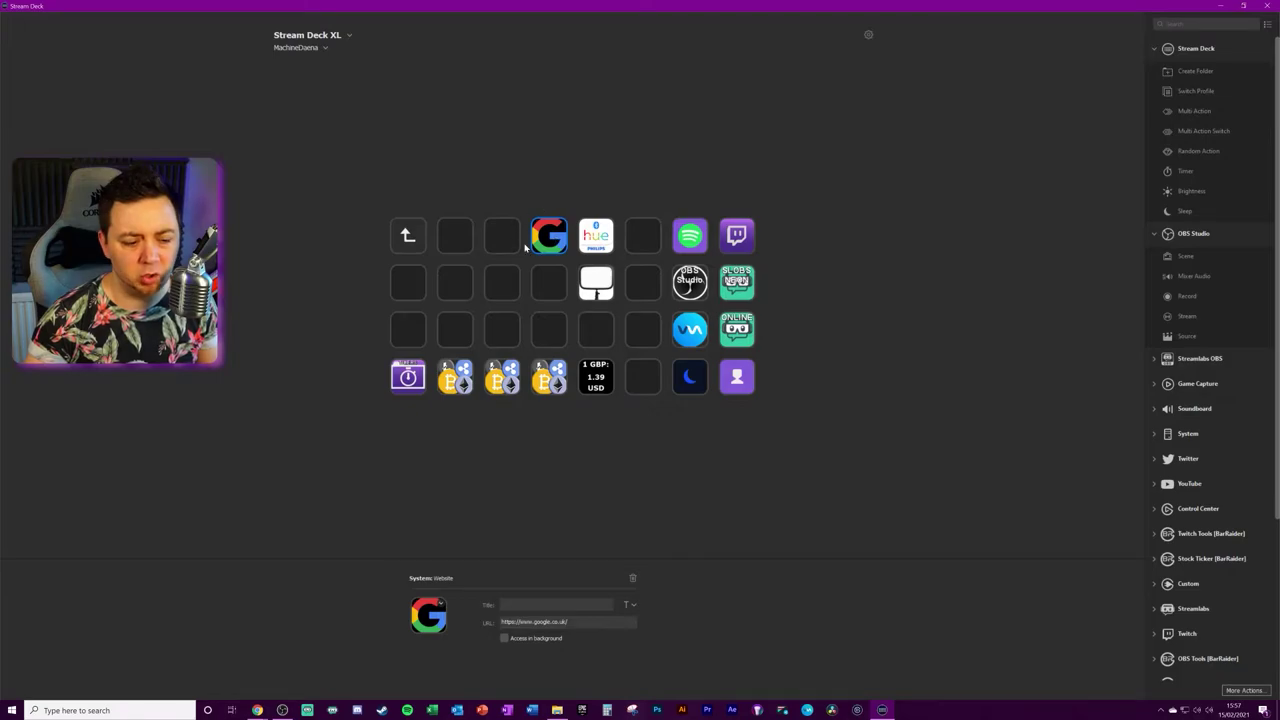
left_click_drag(502, 621, 562, 685)
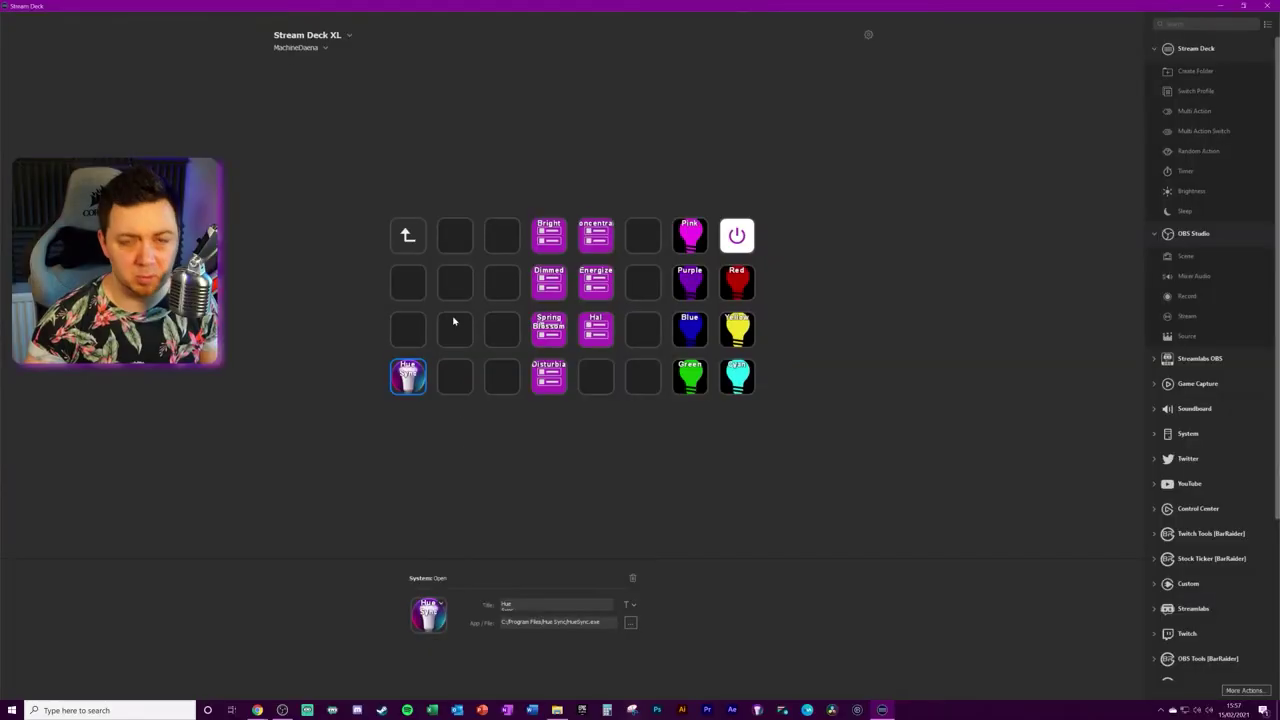
left_click(474, 500)
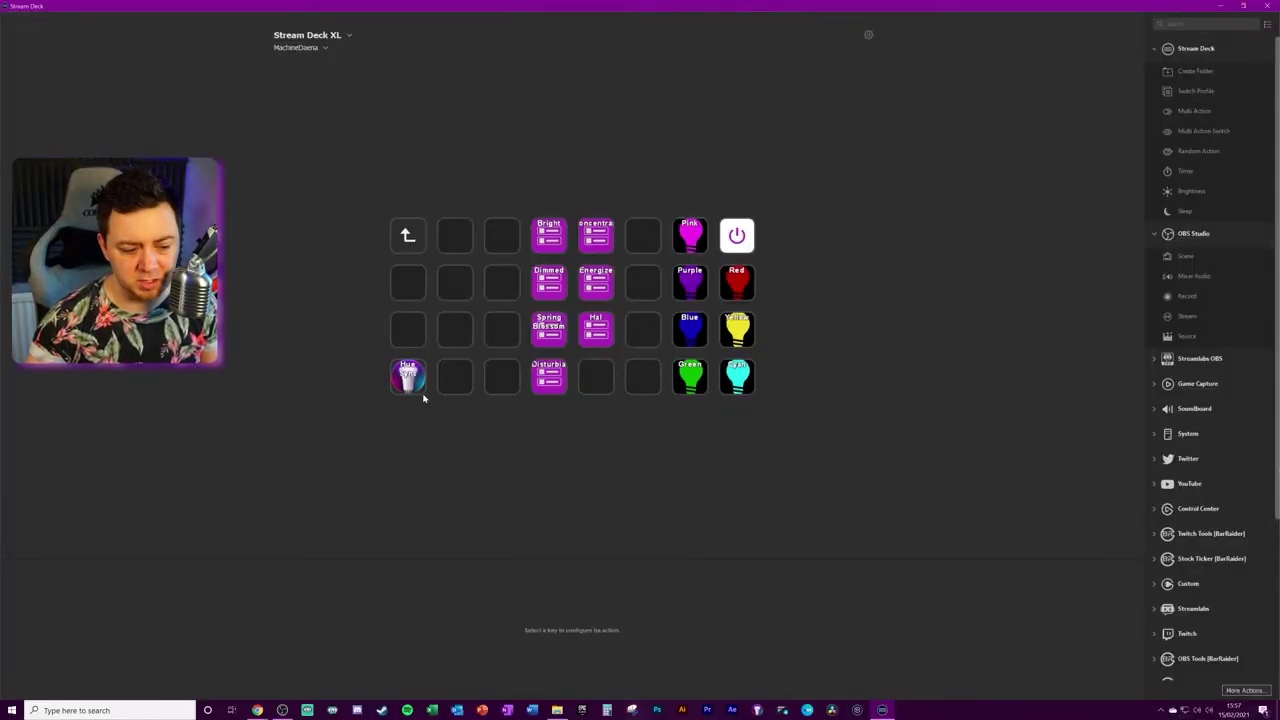
left_click(418, 388)
left_click_drag(501, 621, 606, 623)
double_click(586, 622)
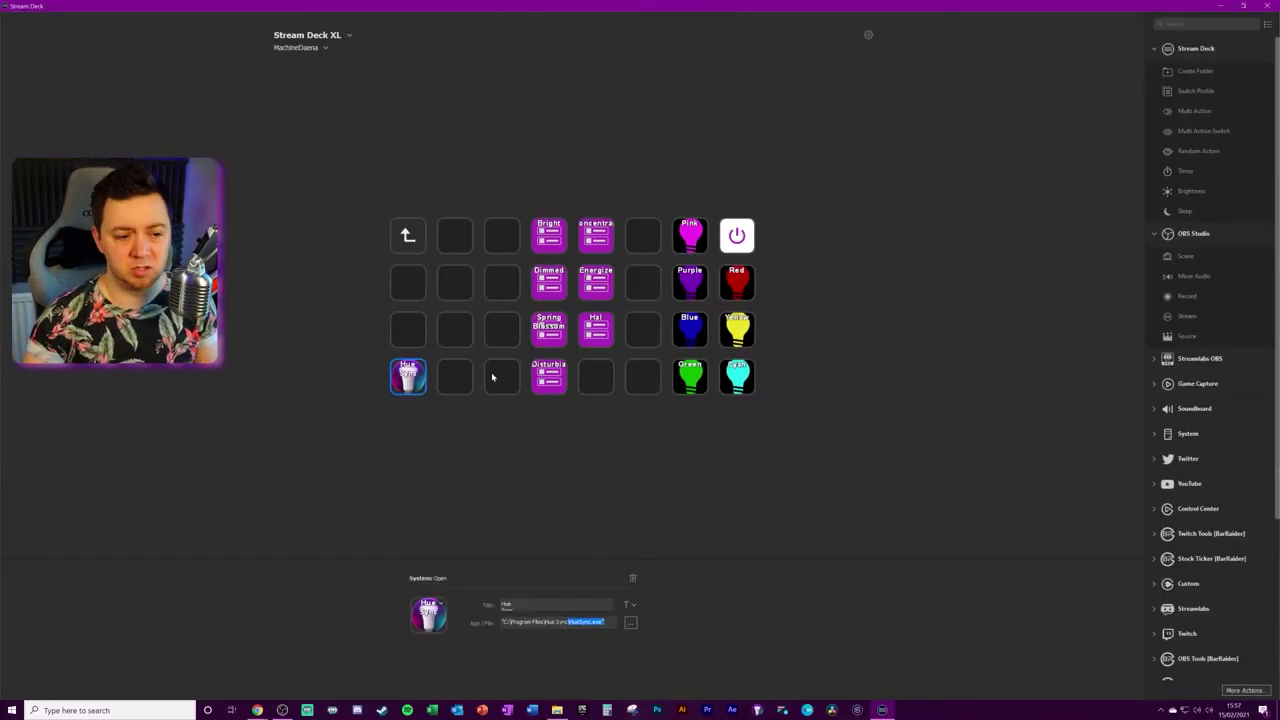
- Browse into the OBS Studio and Spotify folders, returning to the parent page each time
double_click(407, 235)
double_click(690, 282)
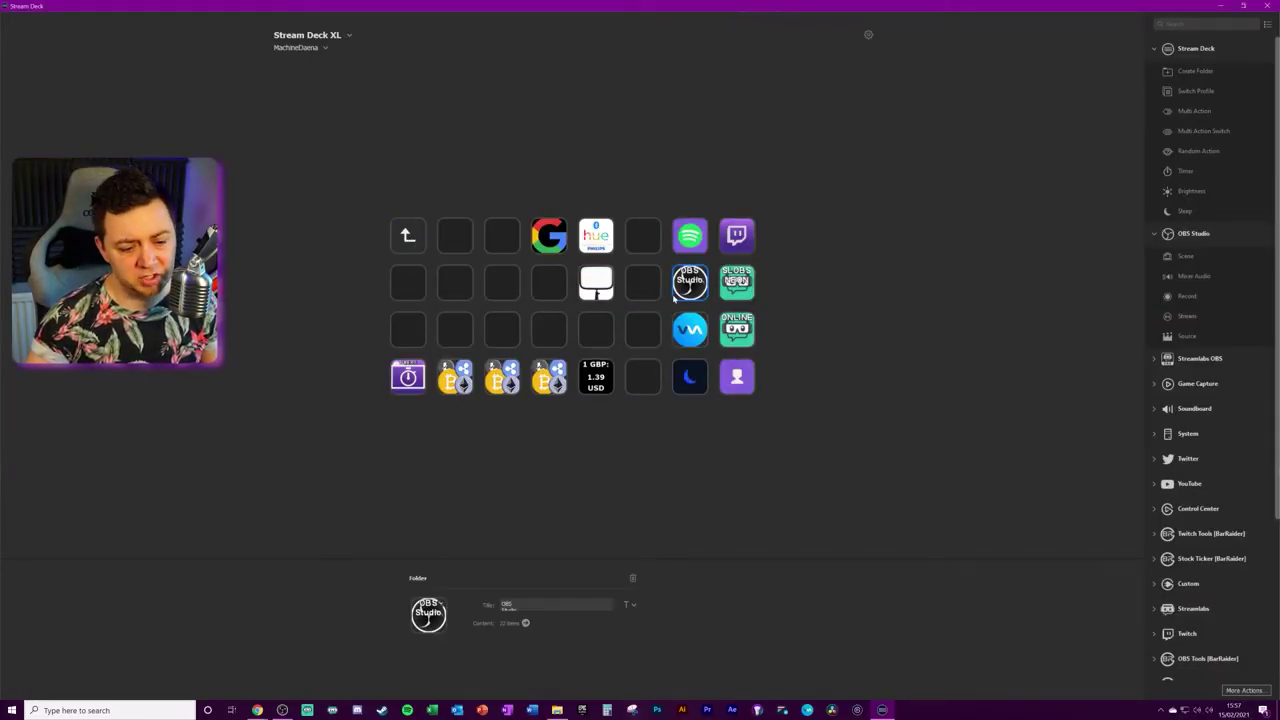
double_click(407, 235)
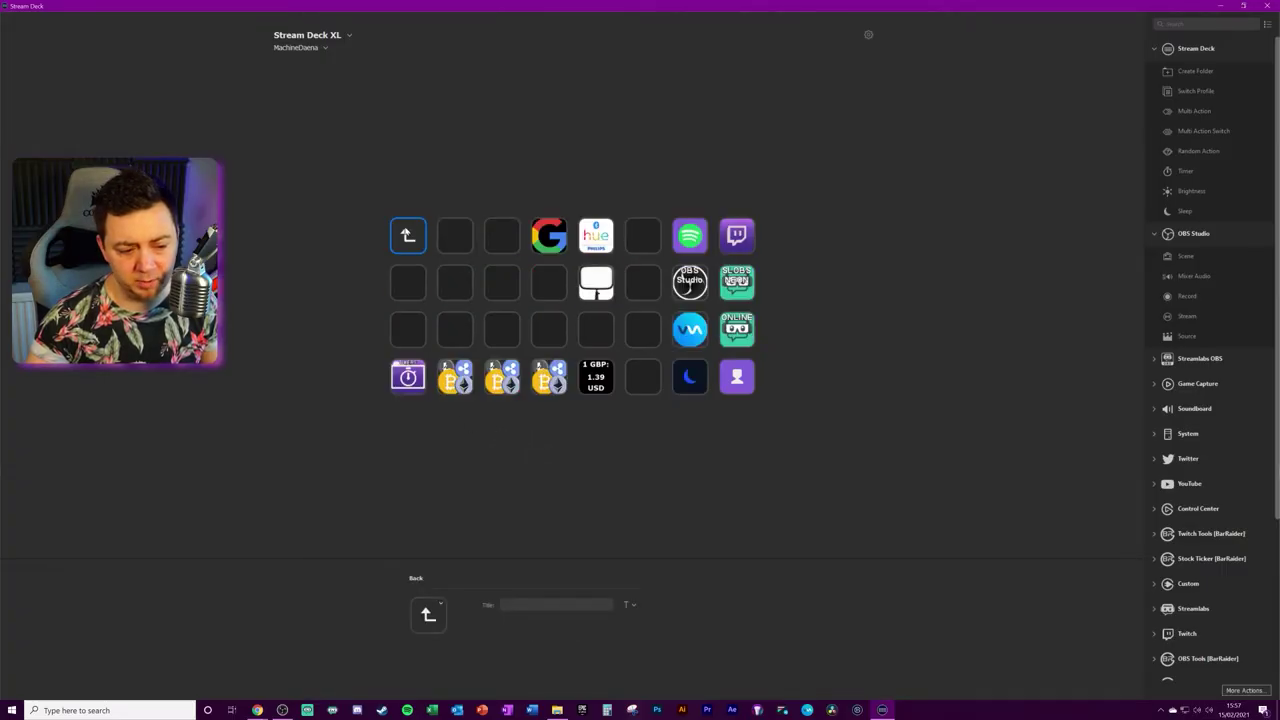
double_click(407, 376)
left_click(407, 376)
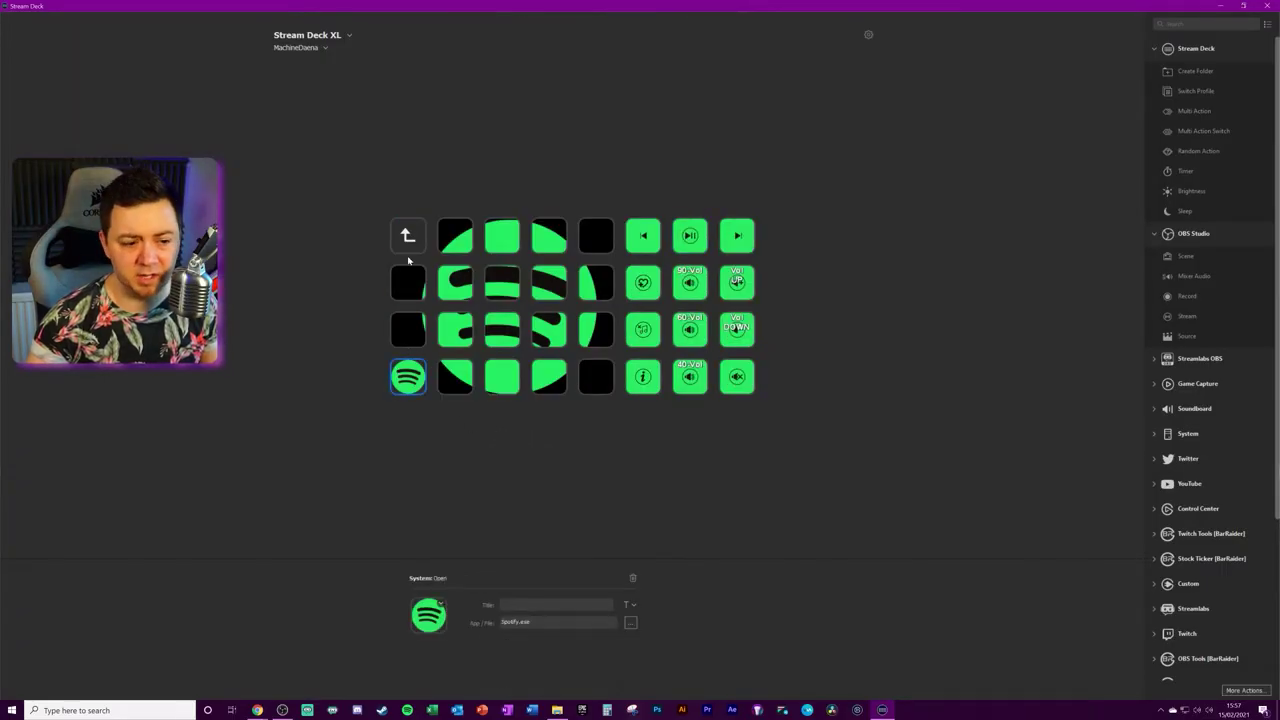
double_click(407, 240)
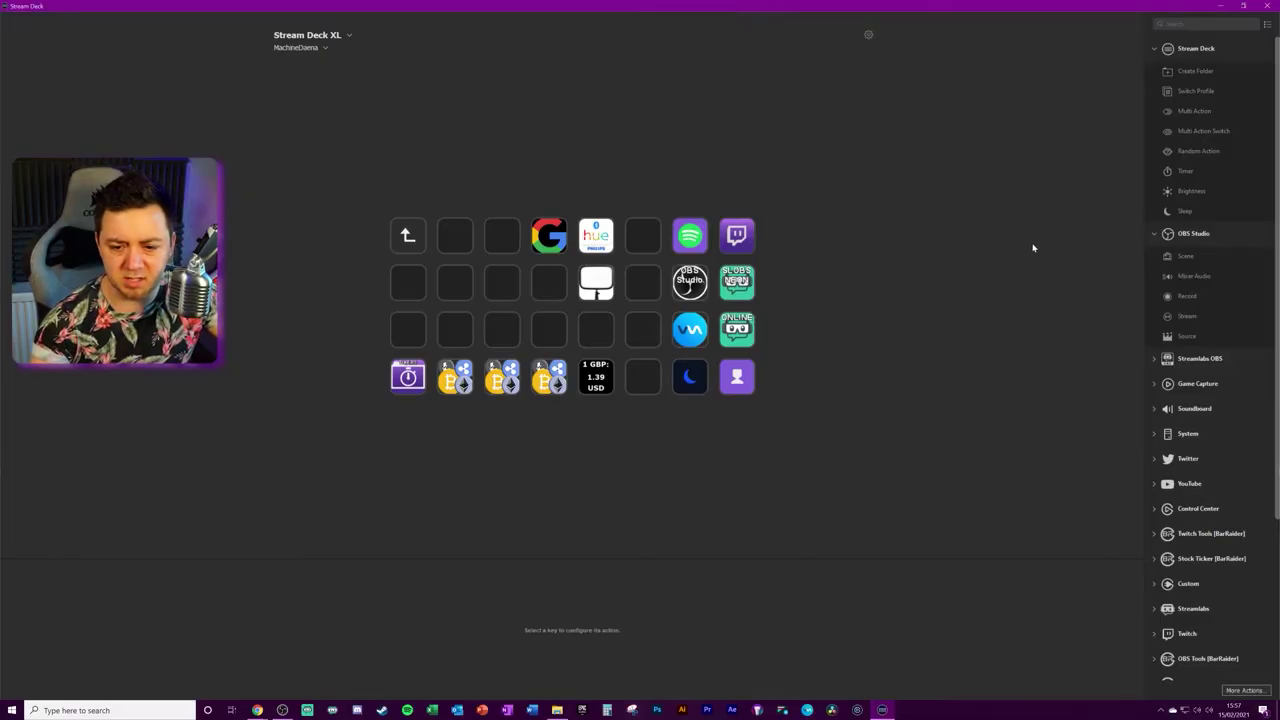
- Add a System Website key and a System Open key to empty row-2 slots
left_click(1155, 433)
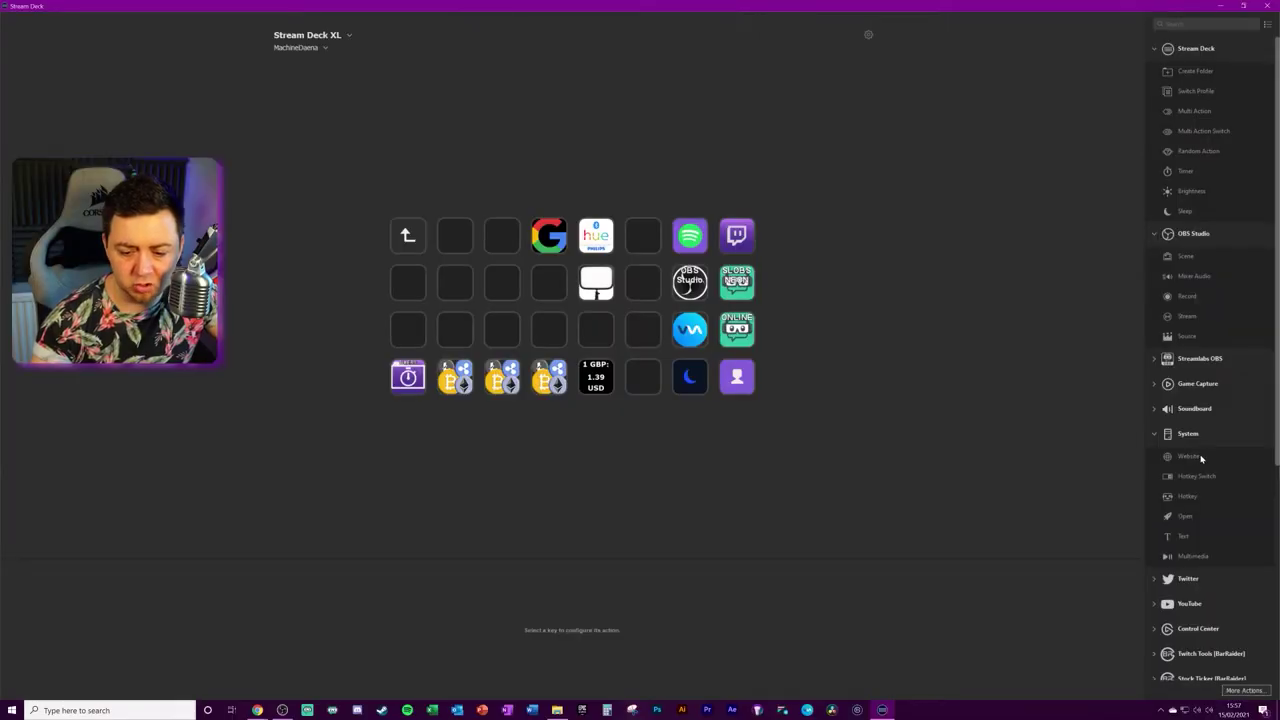
left_click_drag(1200, 458, 452, 300)
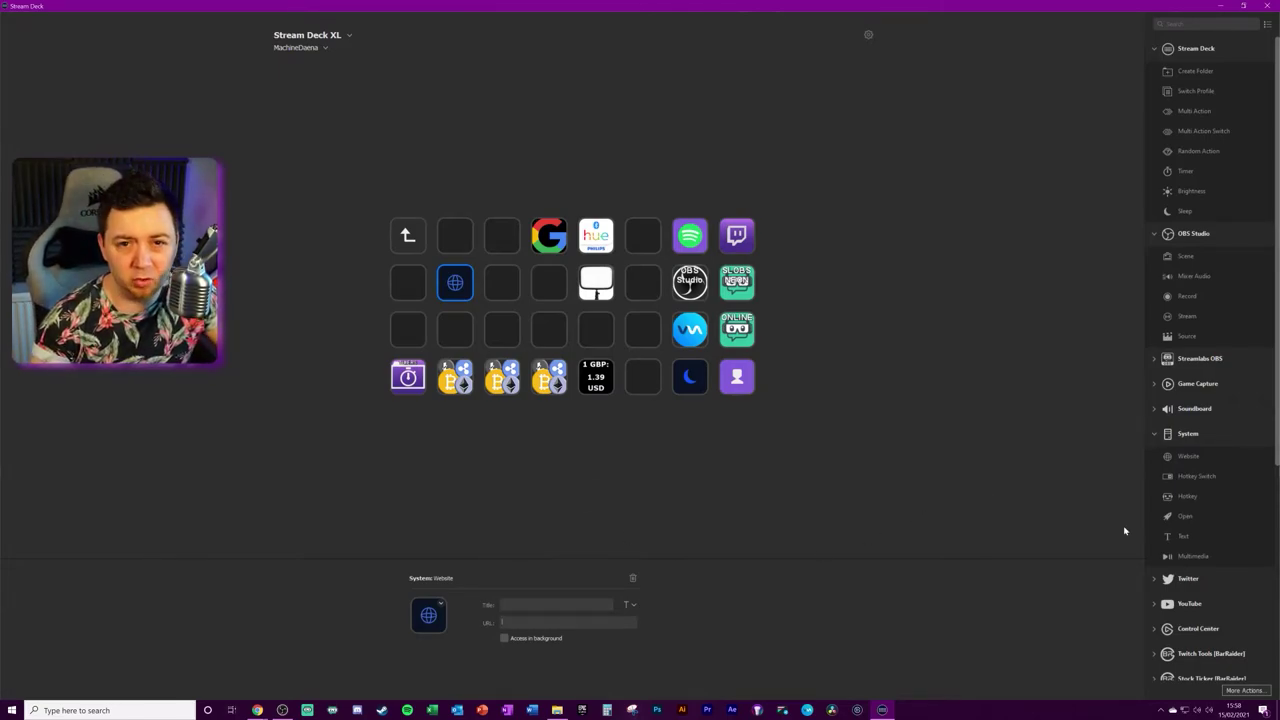
left_click_drag(1198, 522, 500, 294)
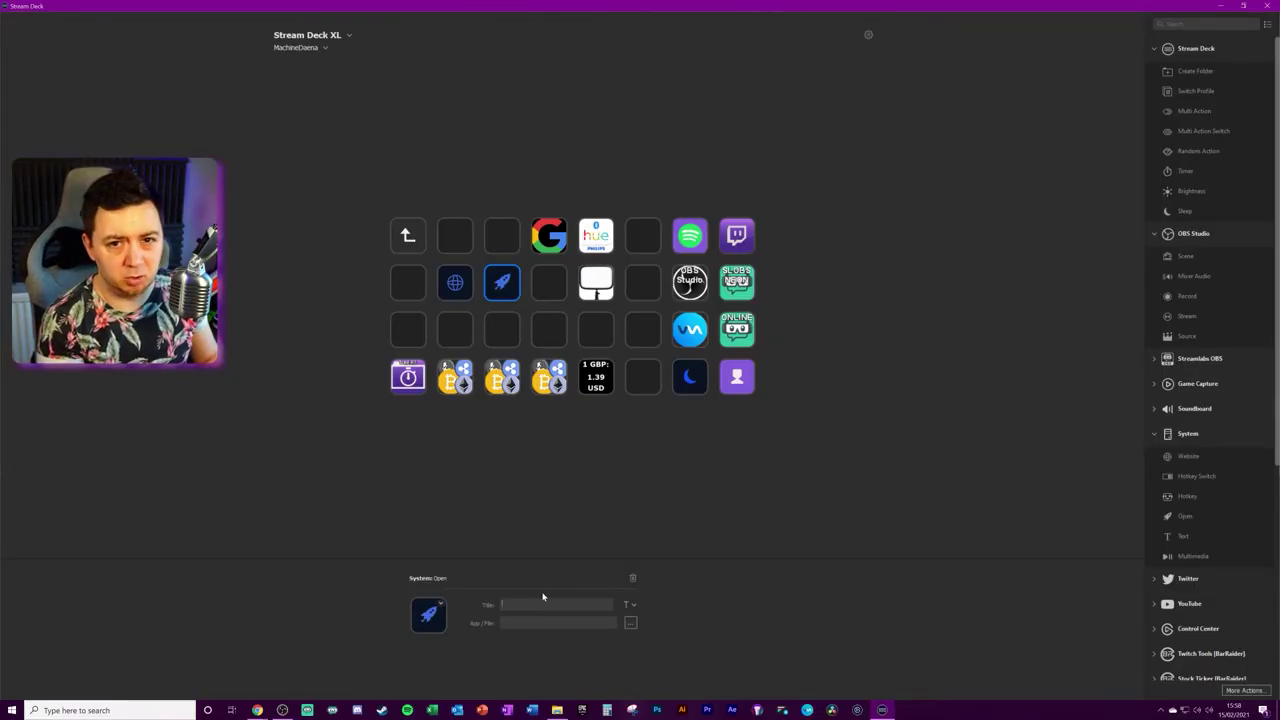
- Give the new Open key the title 'Excel'
type("PRON")
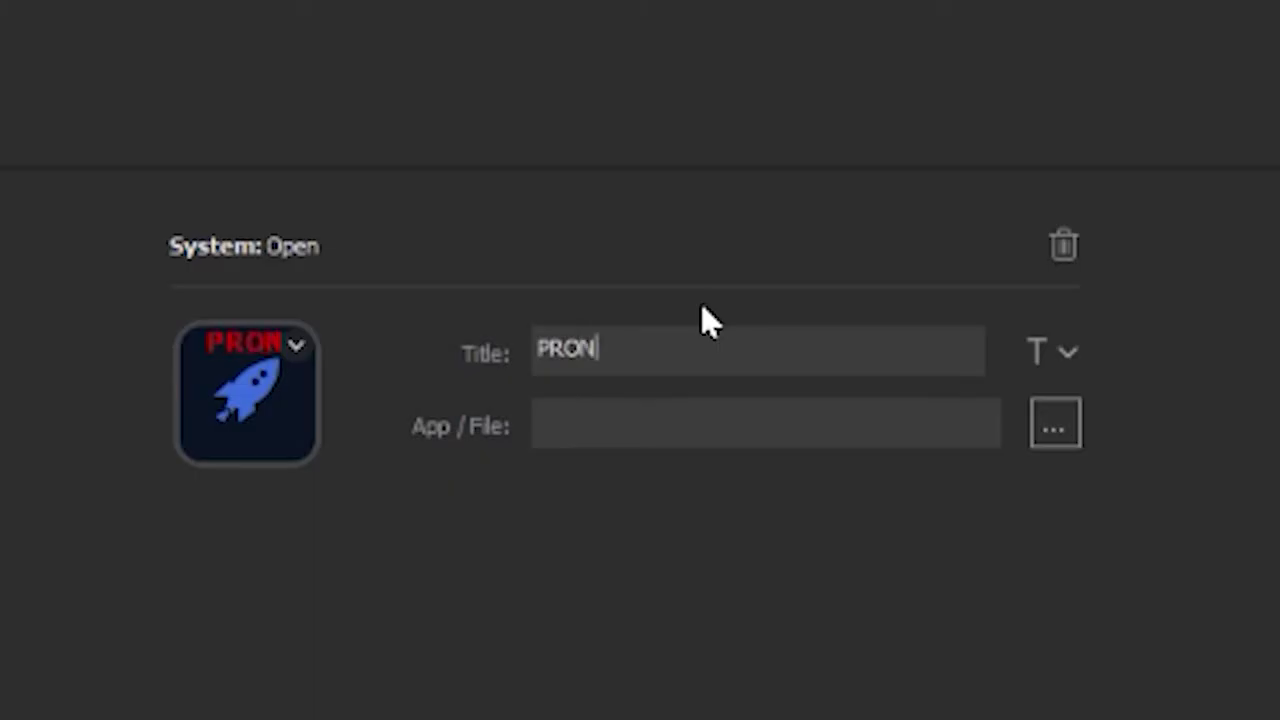
type("HUB")
key("BackSpace")
key("BackSpace")
key("BackSpace")
key("BackSpace")
key("BackSpace")
key("BackSpace")
key("BackSpace")
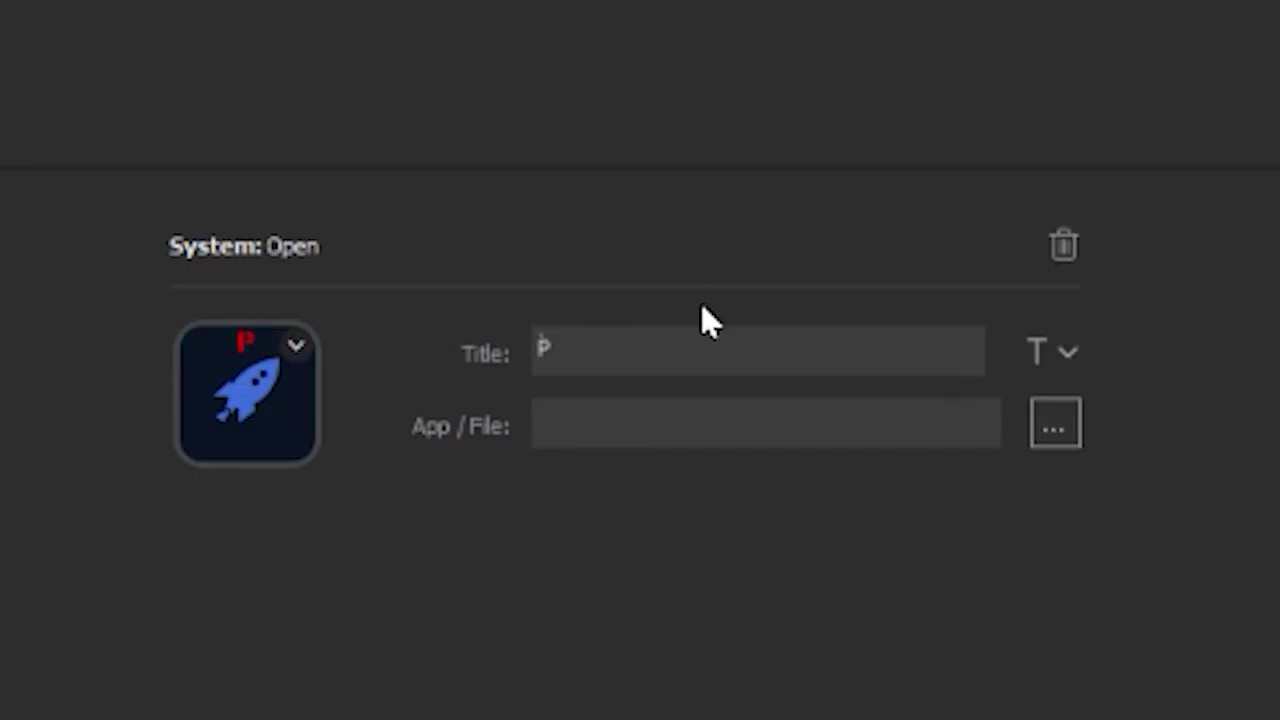
type("Excel")
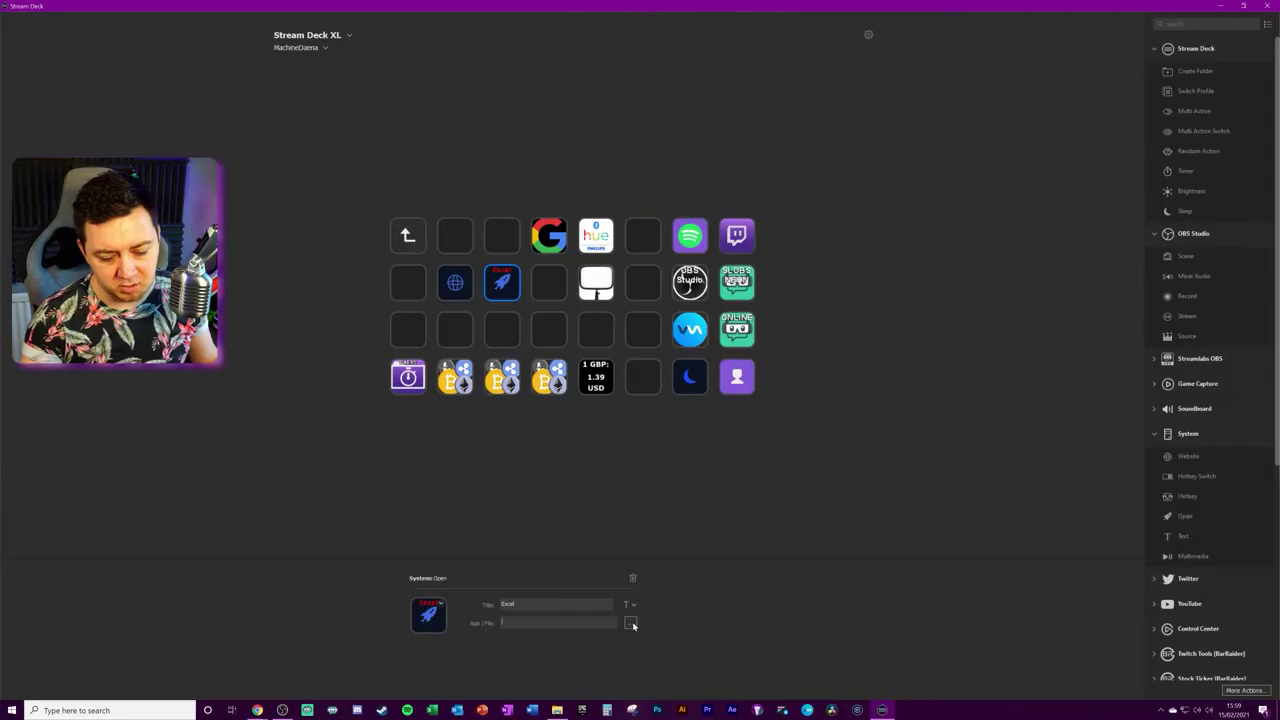
- Set the key's App/File to the Desktop Excel shortcut so it launches EXCEL.EXE
left_click(630, 623)
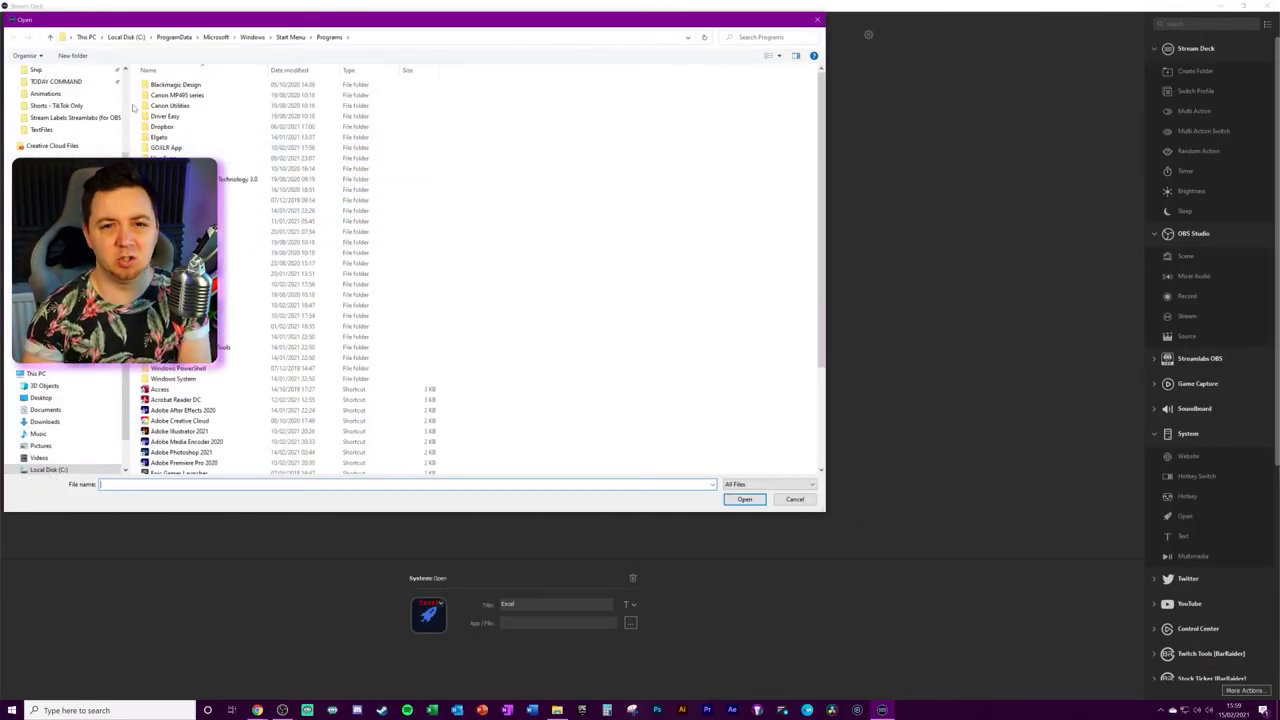
type("Excel")
scroll(70, 110, "up", 5)
left_click(41, 89)
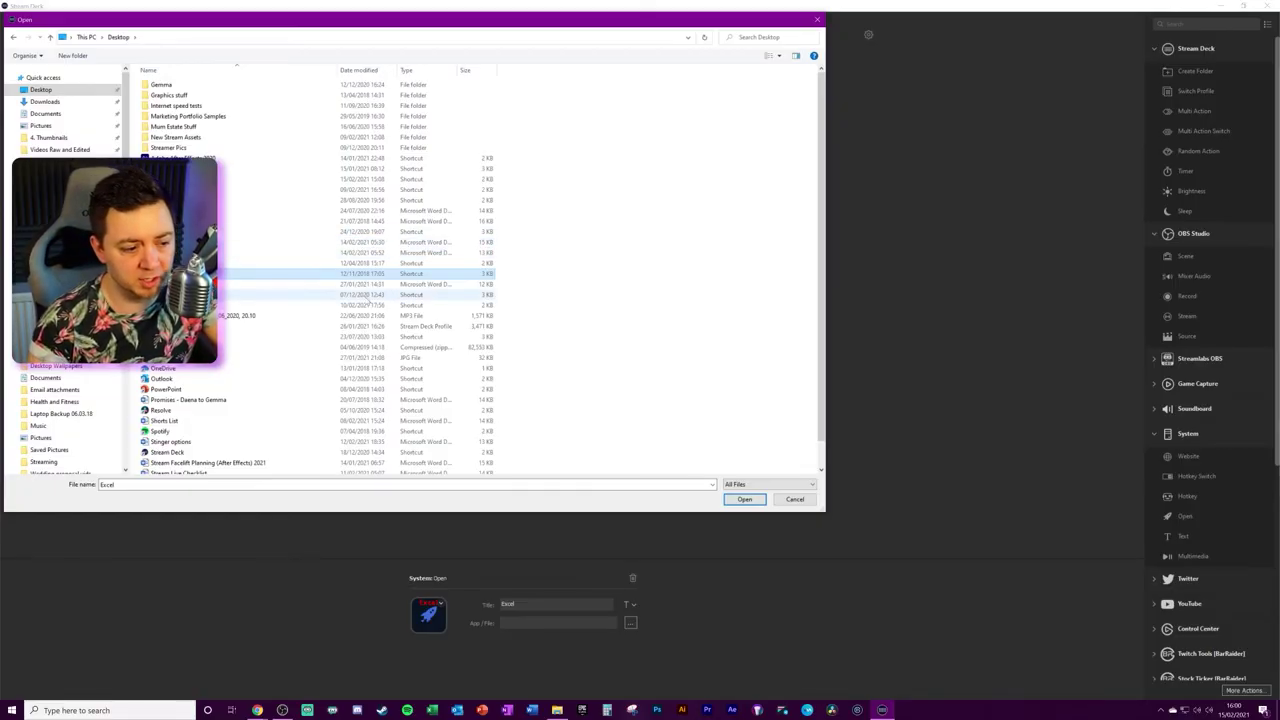
key("Return")
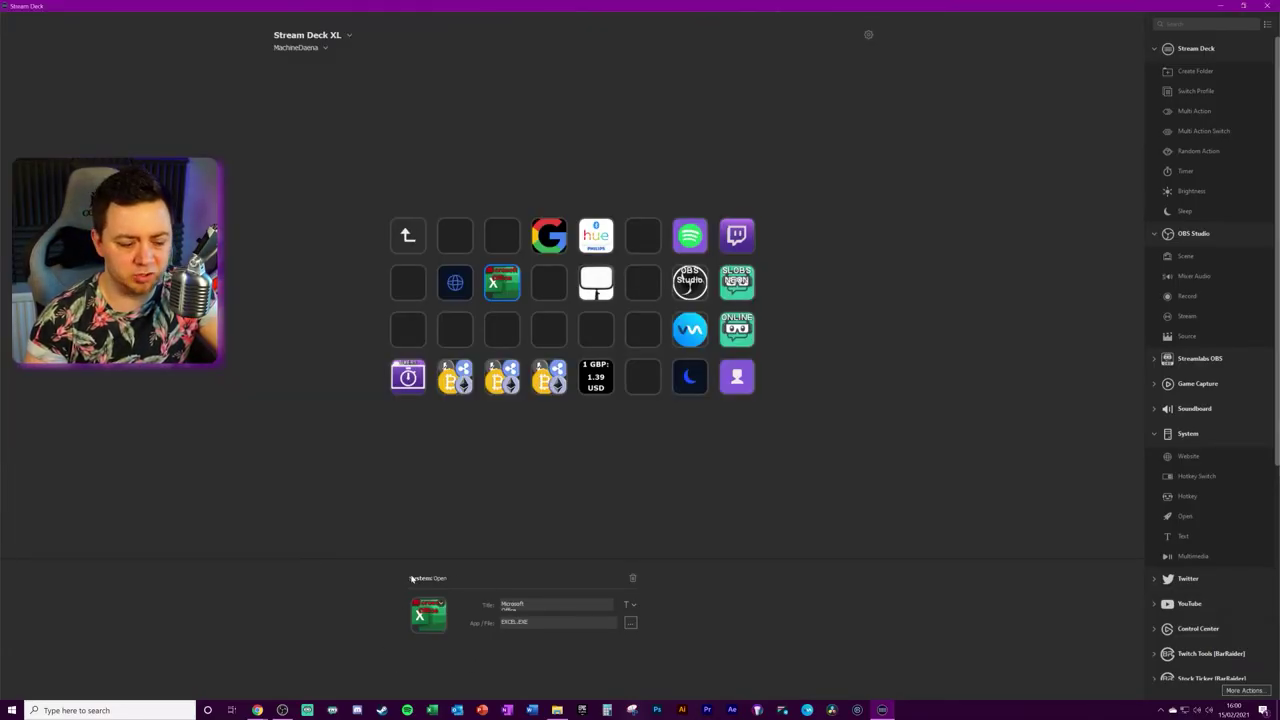